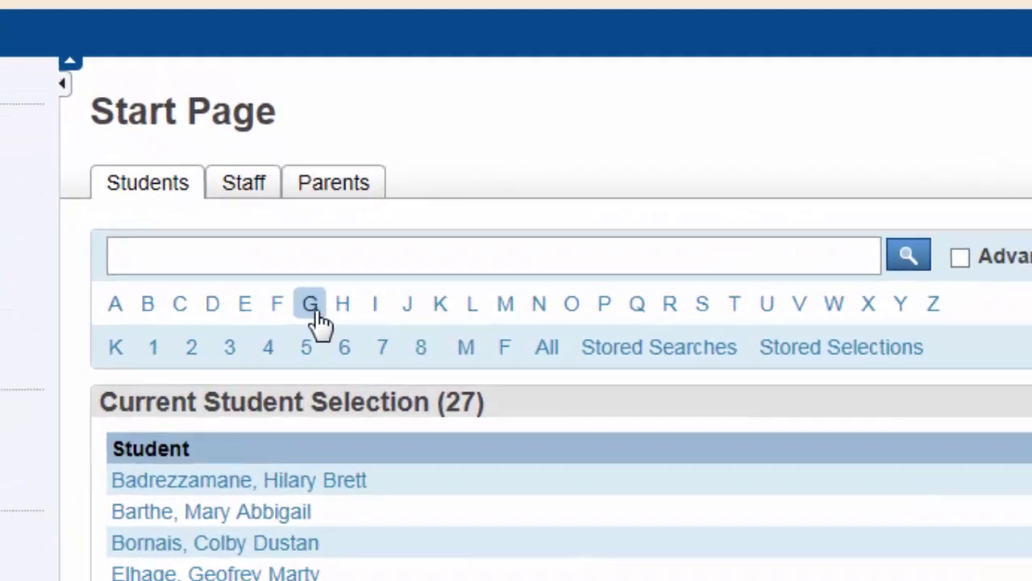
- Browse students via the G, grade 6, M and F quick links, then select all 336 students
{"action": "left_click", "coordinate": [293, 261]}
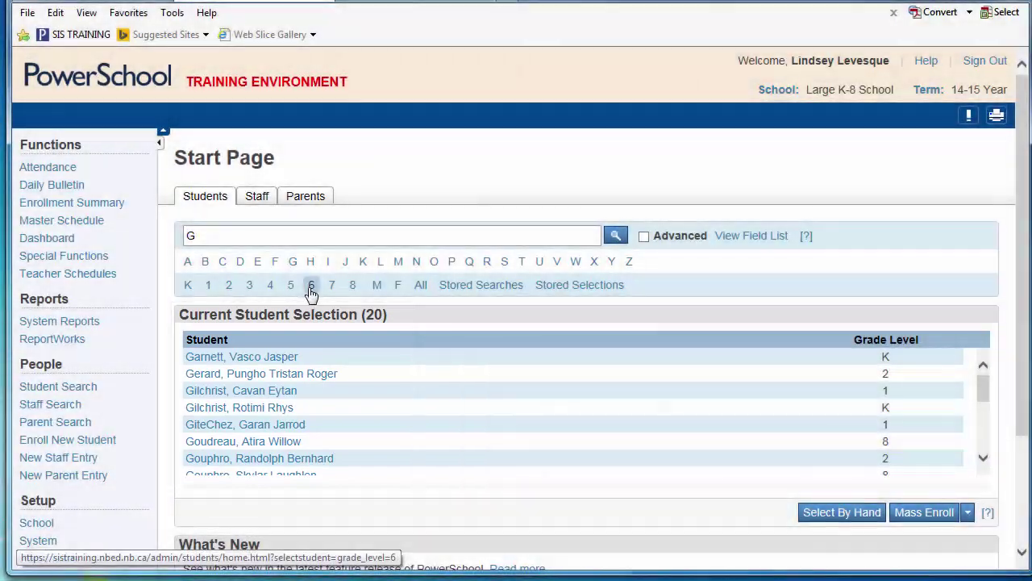
{"action": "left_click", "coordinate": [311, 285]}
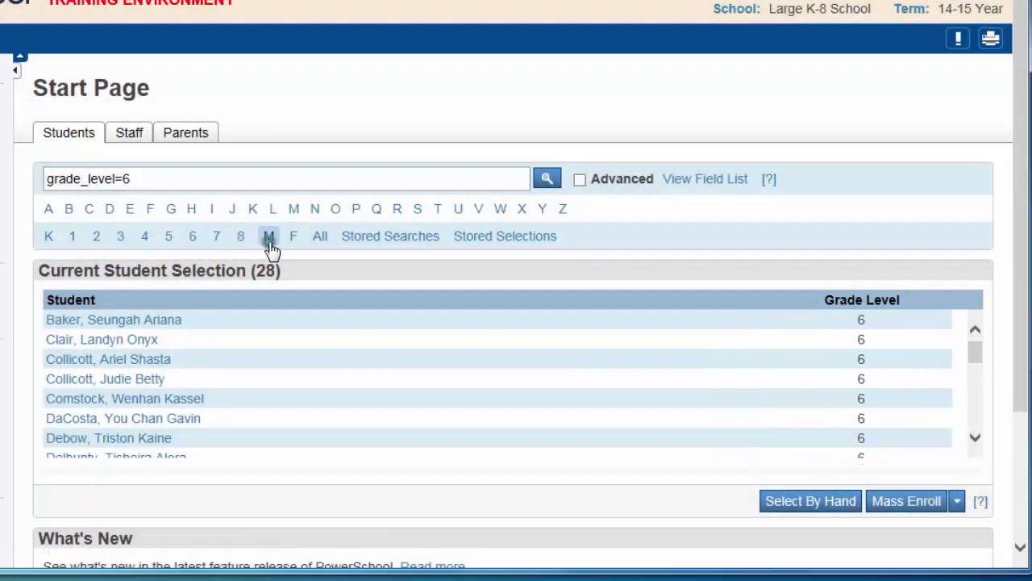
{"action": "left_click", "coordinate": [269, 237]}
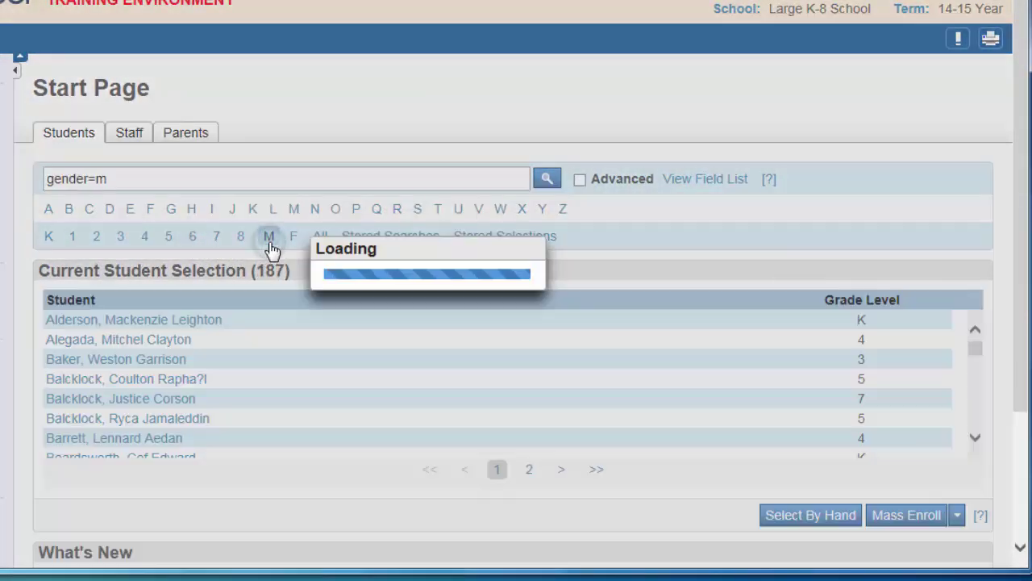
{"action": "left_click", "coordinate": [292, 237]}
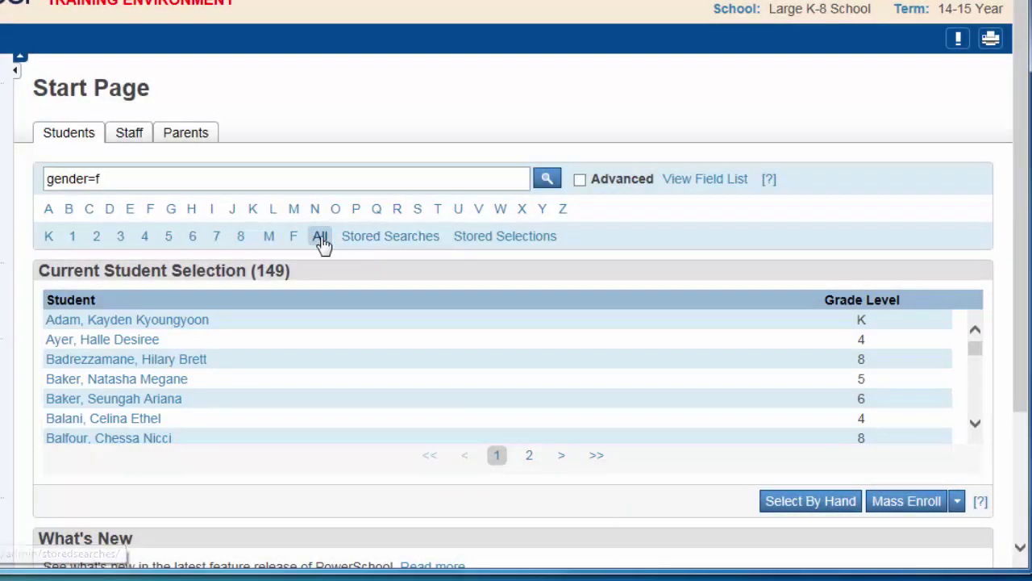
{"action": "left_click", "coordinate": [320, 238]}
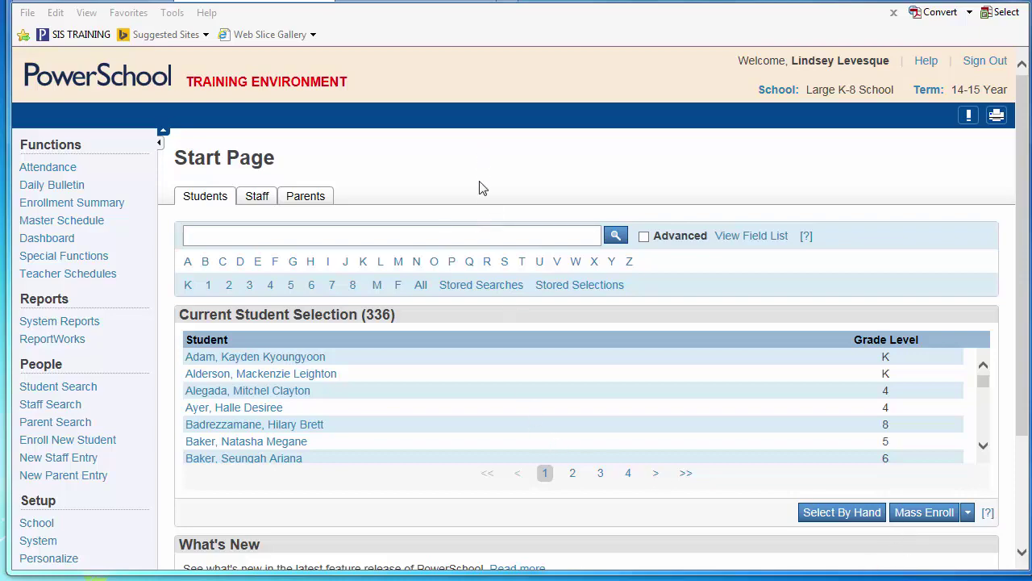
- Enter 'bak' in the student search box to see the Baker name suggestions
{"action": "left_click", "coordinate": [479, 235]}
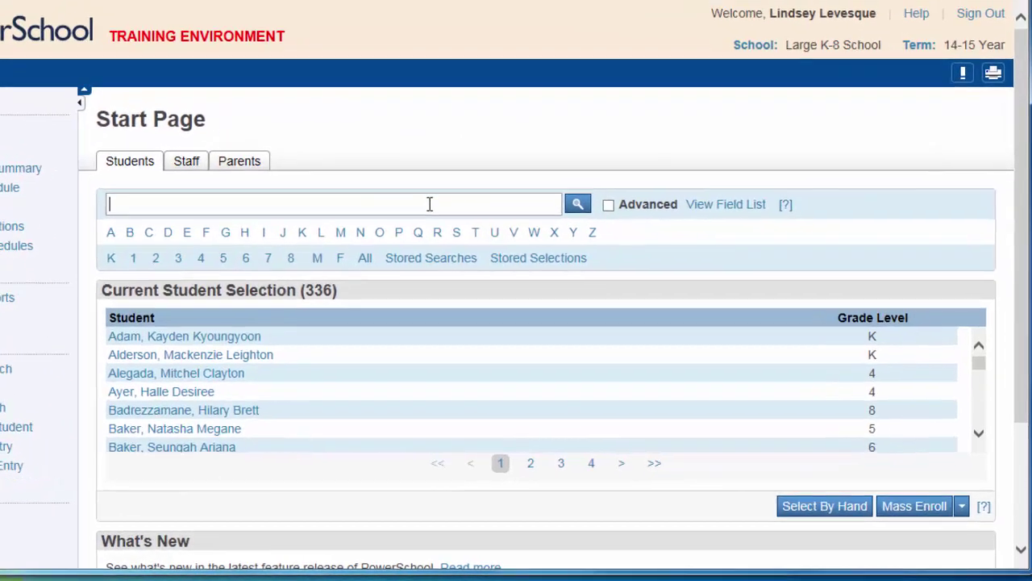
{"action": "type", "text": "ba"}
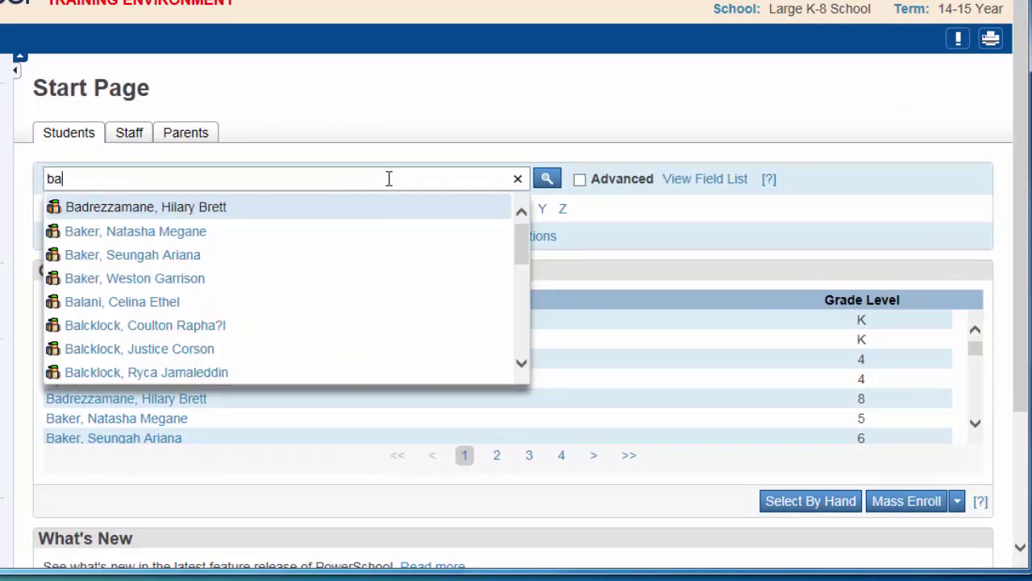
{"action": "type", "text": "k"}
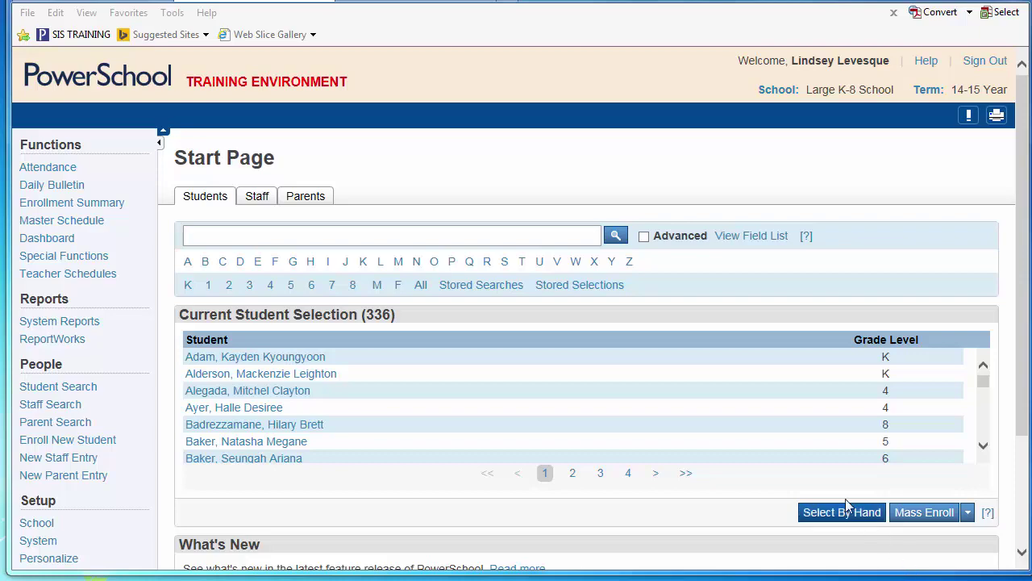
{"action": "left_click", "coordinate": [745, 236]}
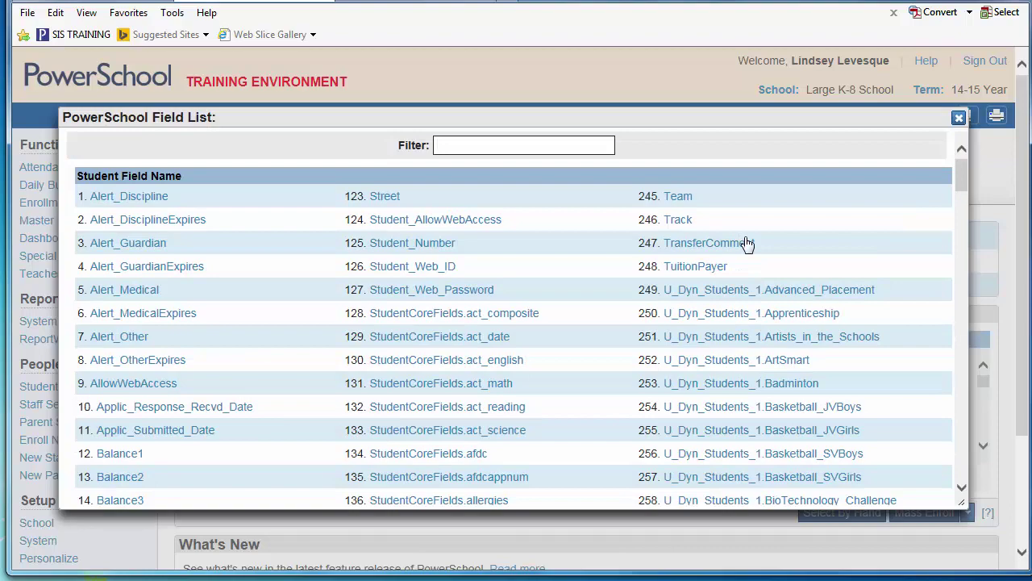
{"action": "left_click", "coordinate": [464, 142]}
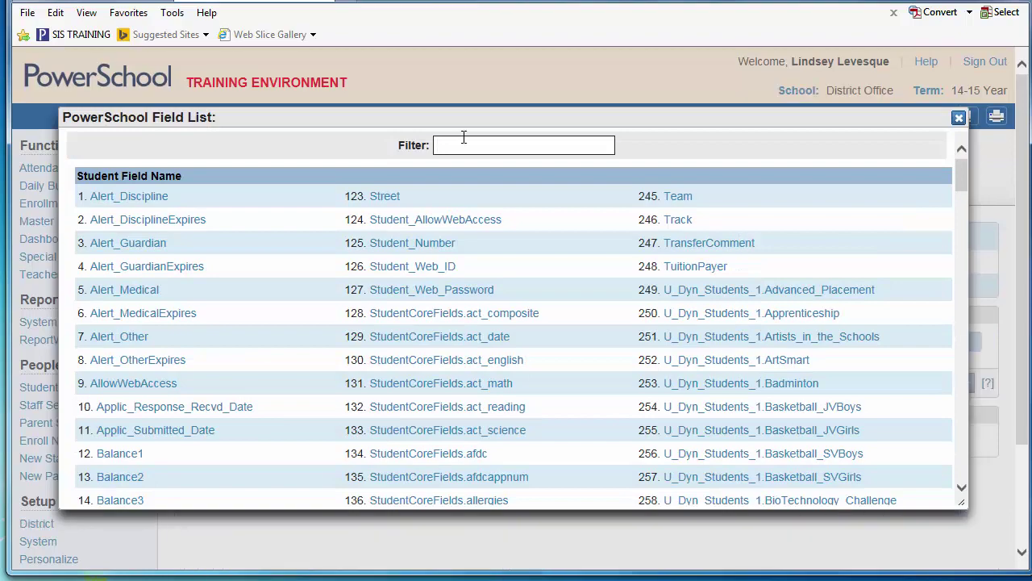
{"action": "type", "text": "las"}
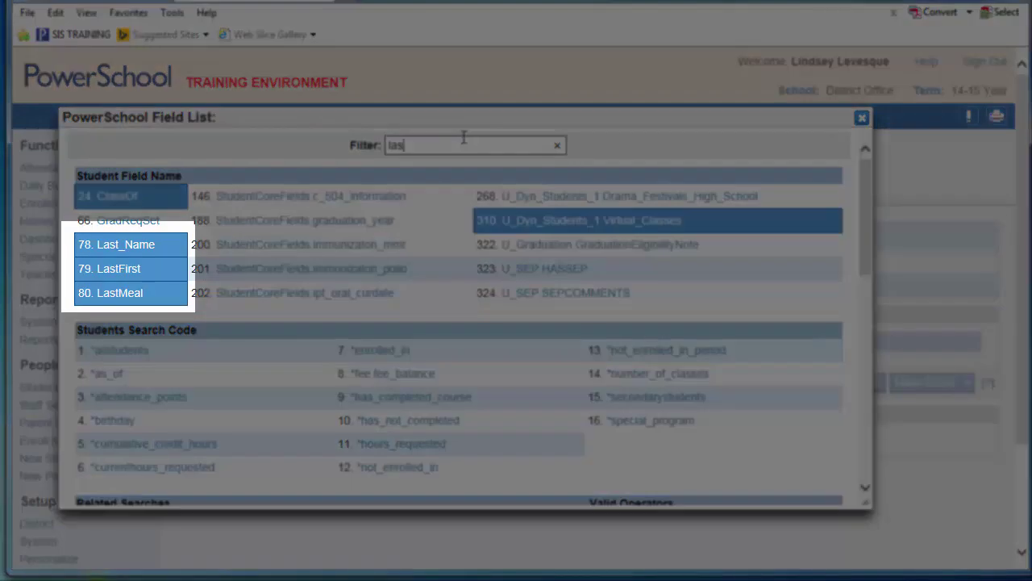
{"action": "key", "text": "BackSpace"}
{"action": "key", "text": "BackSpace"}
{"action": "key", "text": "BackSpace"}
{"action": "type", "text": "fir"}
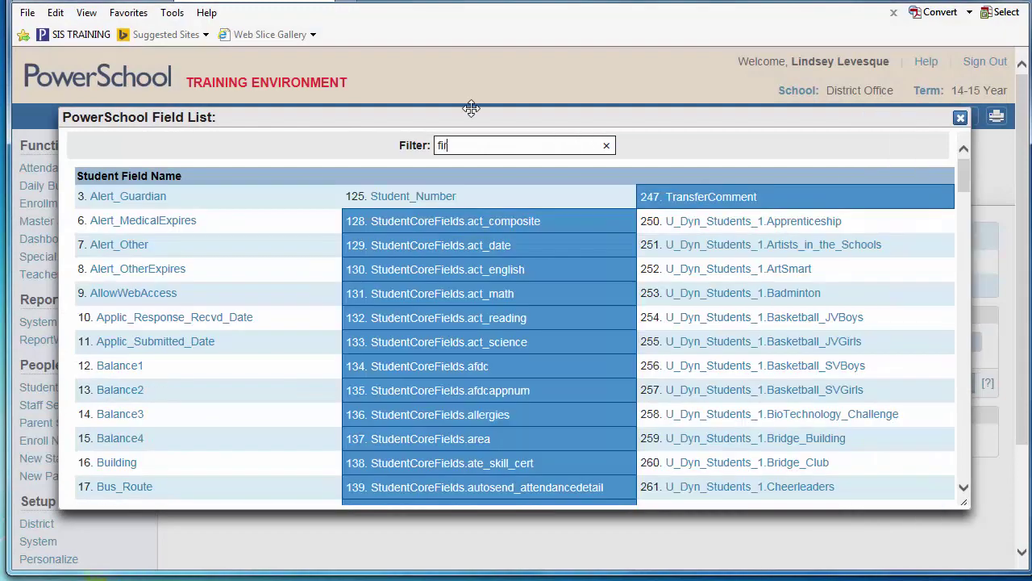
{"action": "type", "text": "s"}
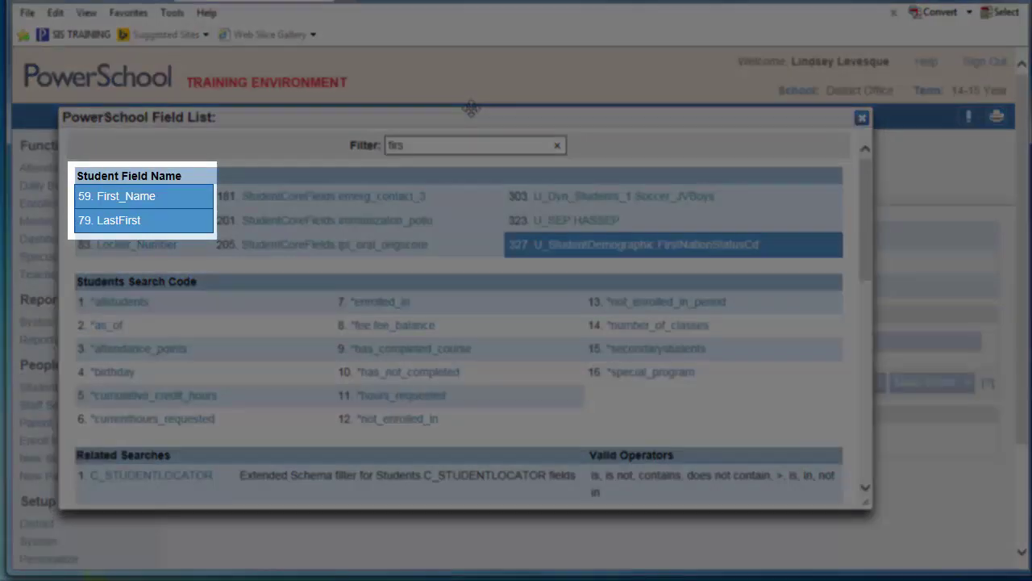
{"action": "key", "text": "BackSpace"}
{"action": "key", "text": "BackSpace"}
{"action": "key", "text": "BackSpace"}
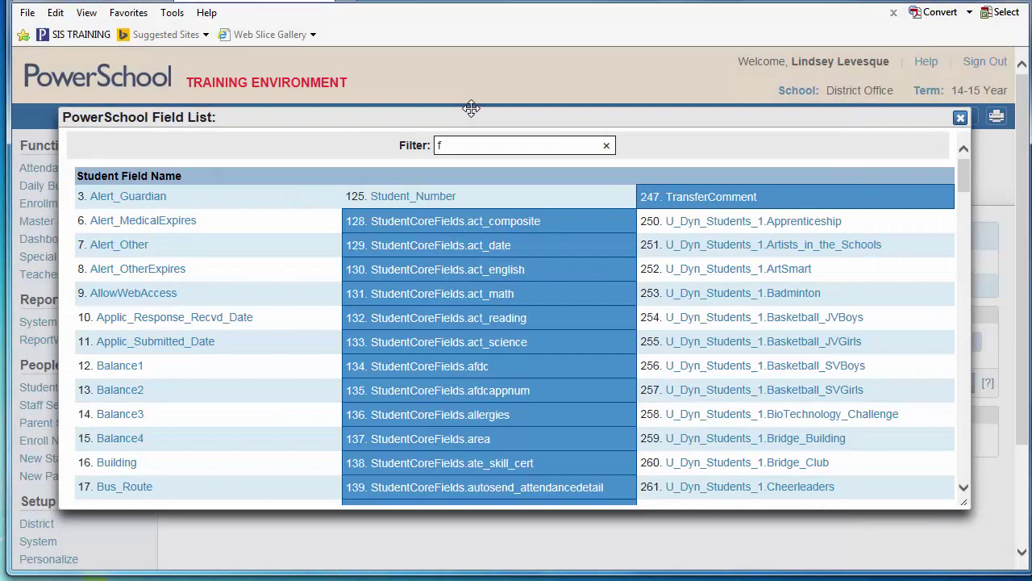
{"action": "key", "text": "BackSpace"}
{"action": "type", "text": "gen"}
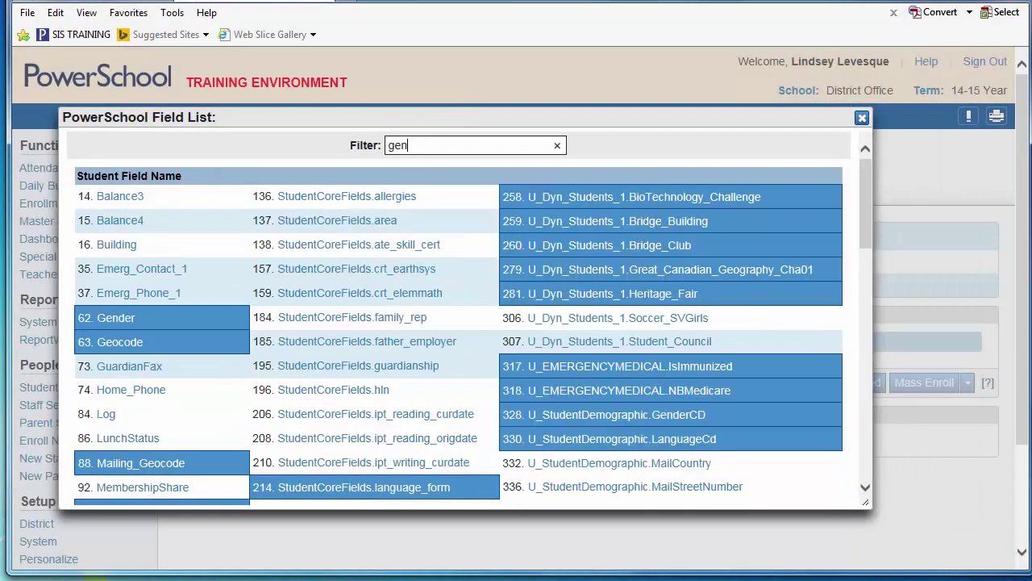
{"action": "type", "text": "der"}
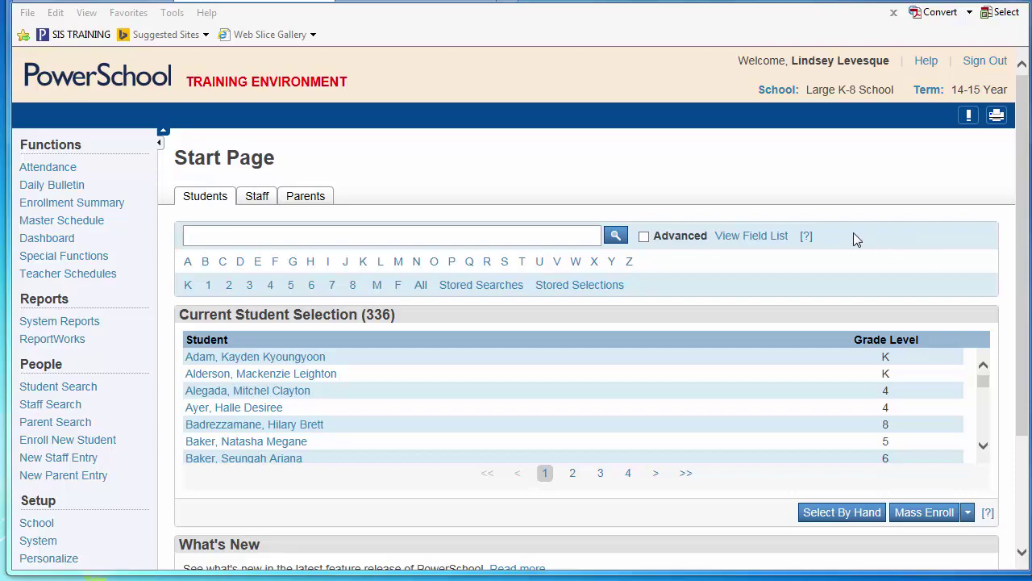
- Open the [?] field/value search help beside View Field List and scroll through it
{"action": "left_click", "coordinate": [805, 237]}
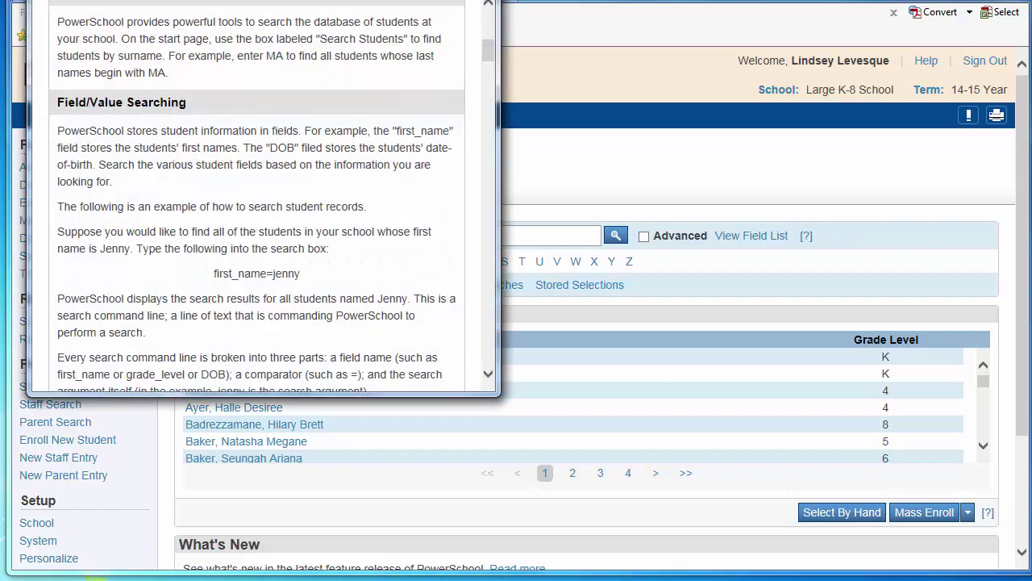
{"action": "scroll", "coordinate": [456, 137], "scroll_direction": "down", "scroll_amount": 10}
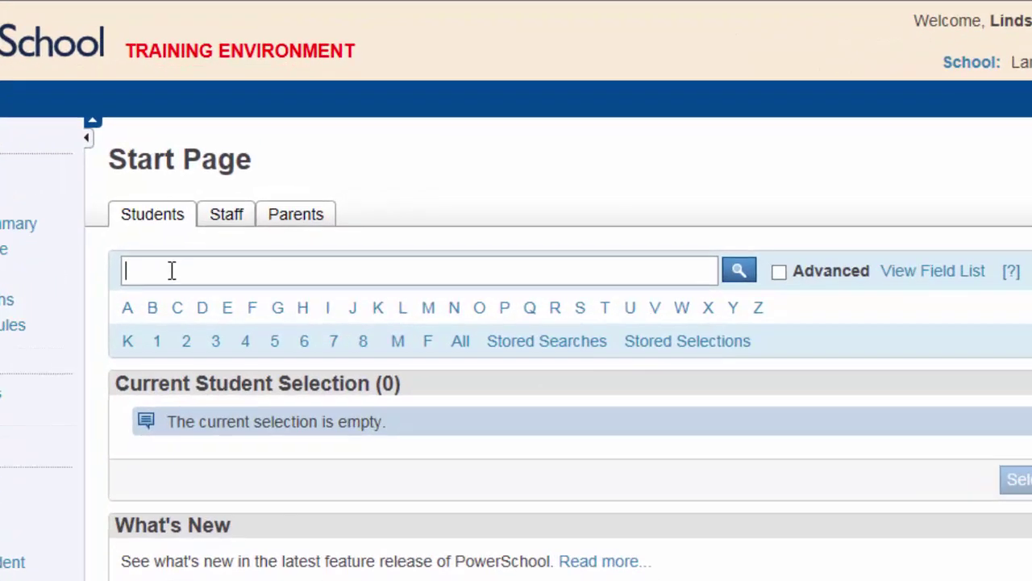
- Search the Start Page for first_name=seirra to list the matching students
{"action": "type", "text": "first_name"}
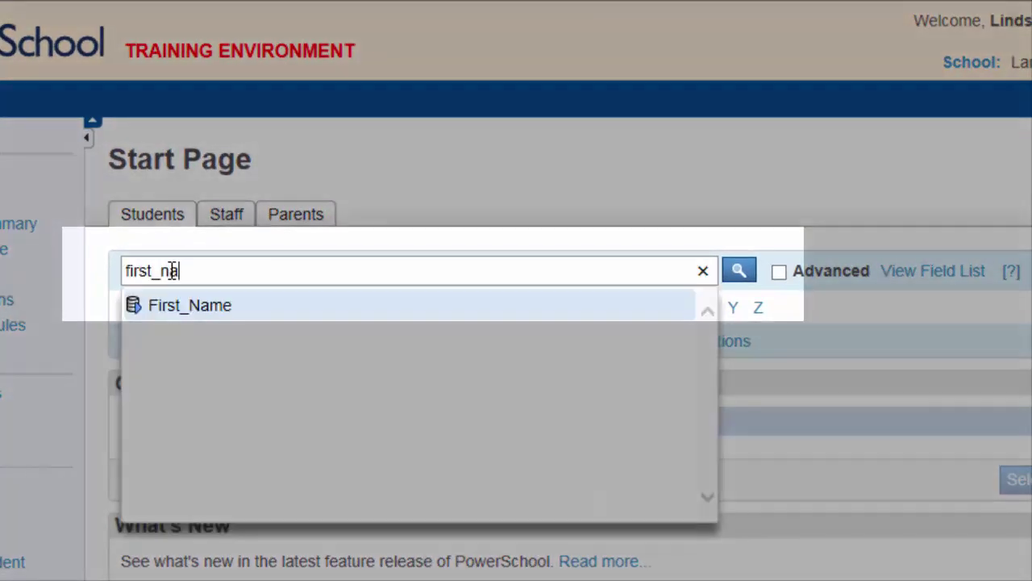
{"action": "type", "text": "=seirra"}
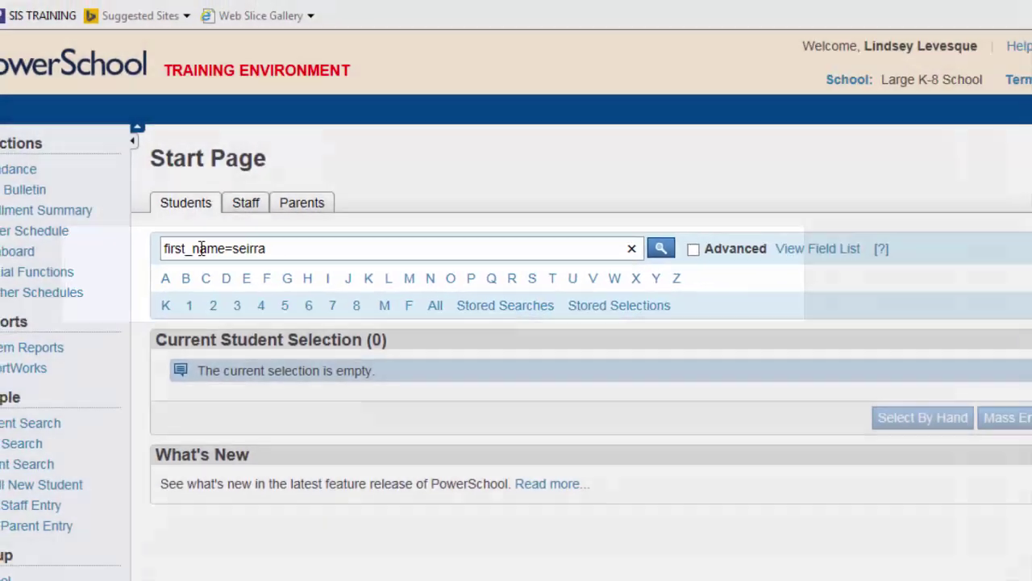
{"action": "key", "text": "Return"}
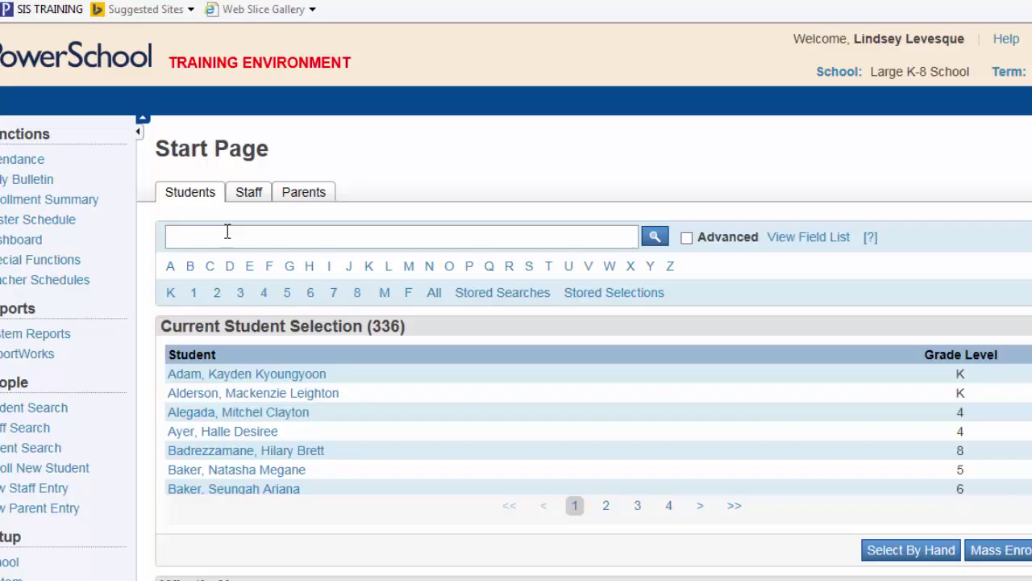
- Run the grade_level<2 search and scroll through the 94 kindergarten and grade 1 students
{"action": "type", "text": "grade_level"}
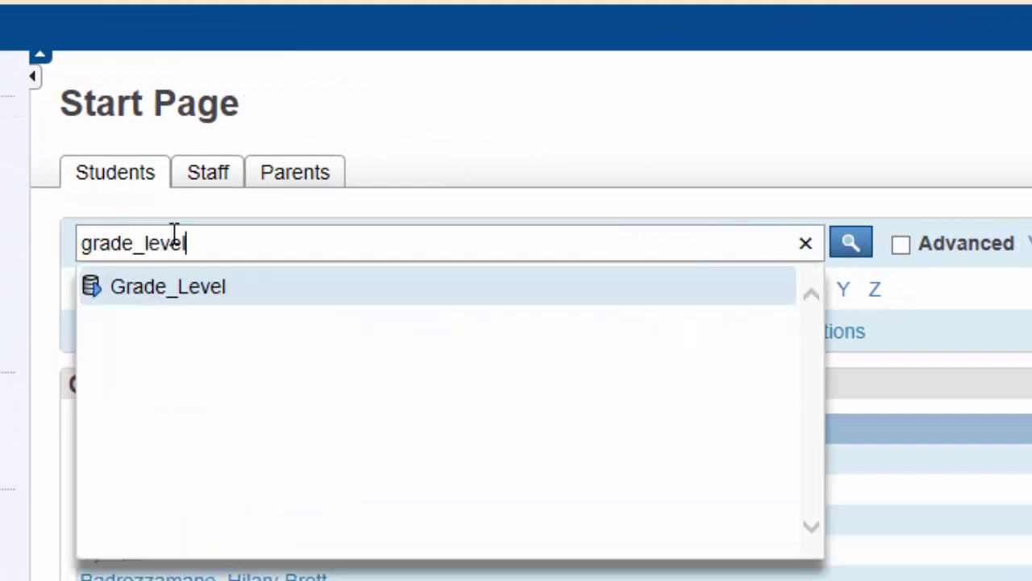
{"action": "type", "text": "<2"}
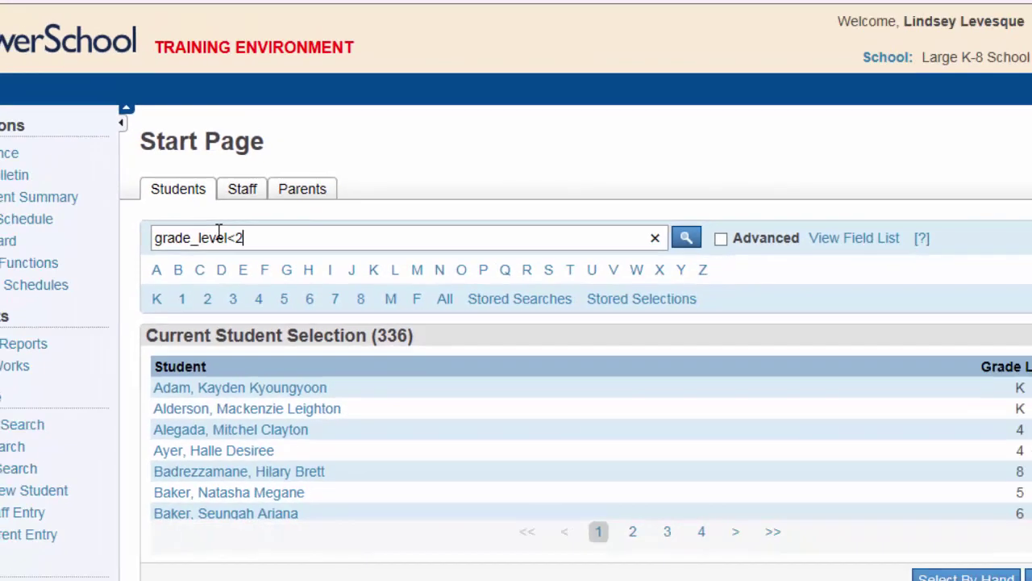
{"action": "key", "text": "Return"}
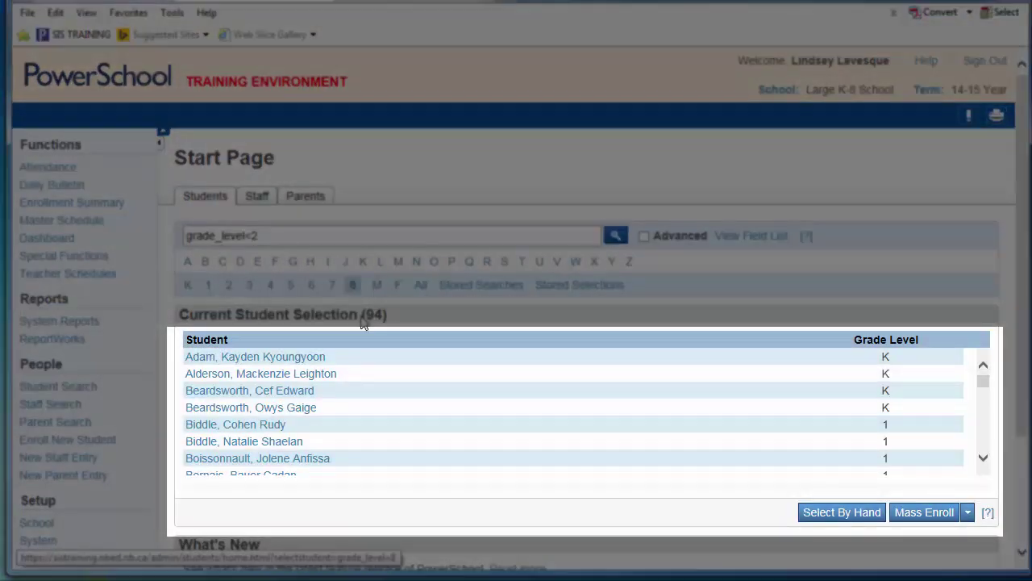
{"action": "left_click_drag", "start_coordinate": [981, 390], "coordinate": [983, 430]}
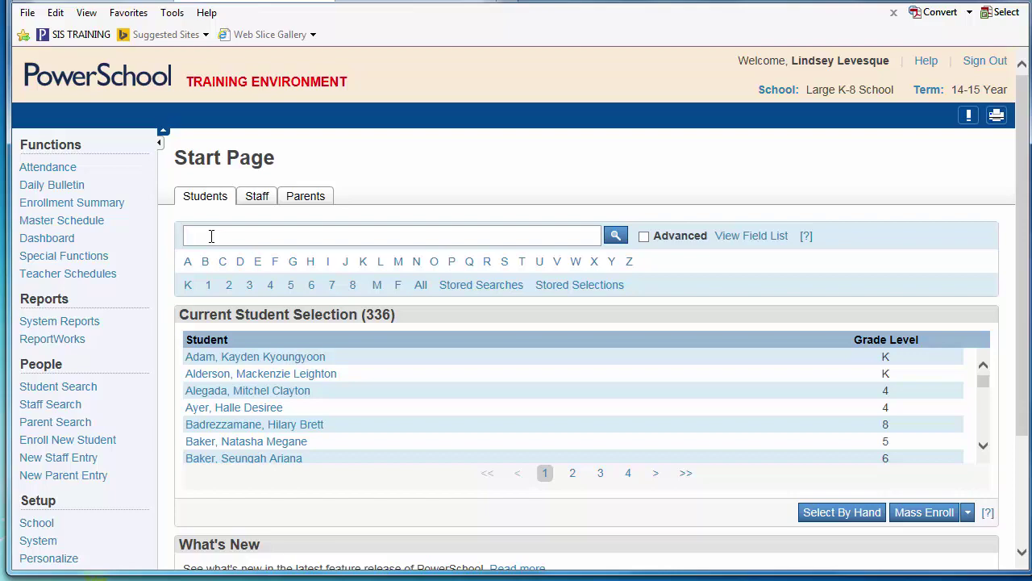
- Run the first_name=@y search and scroll through the 27 resulting students
{"action": "type", "text": "first"}
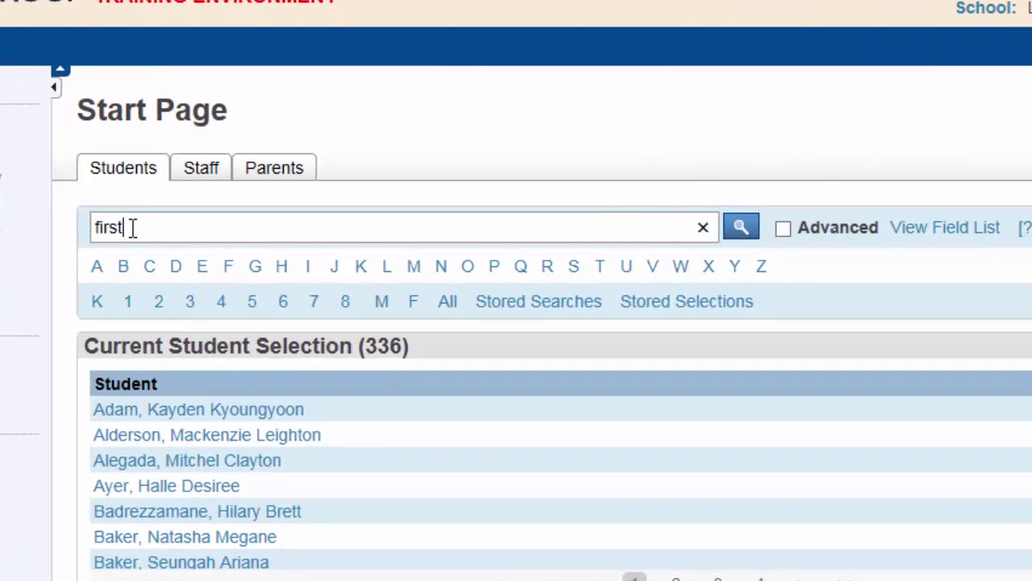
{"action": "type", "text": "_name"}
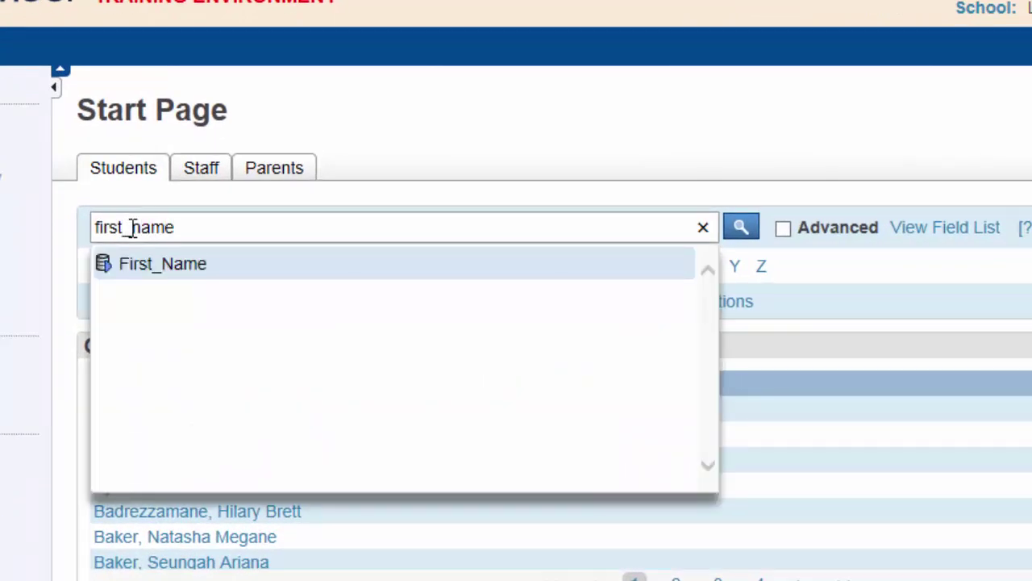
{"action": "type", "text": "=@"}
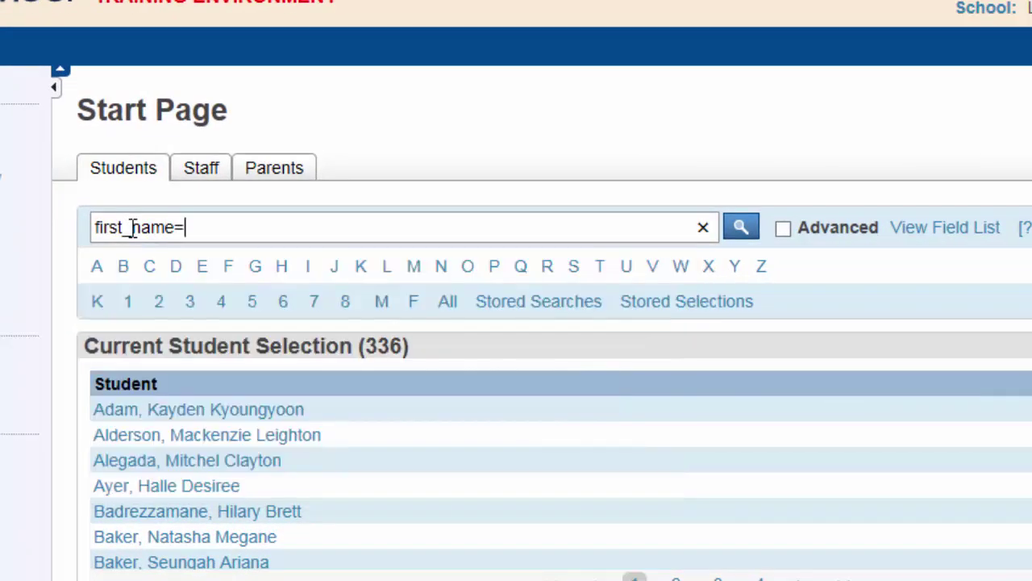
{"action": "type", "text": "y"}
{"action": "key", "text": "Return"}
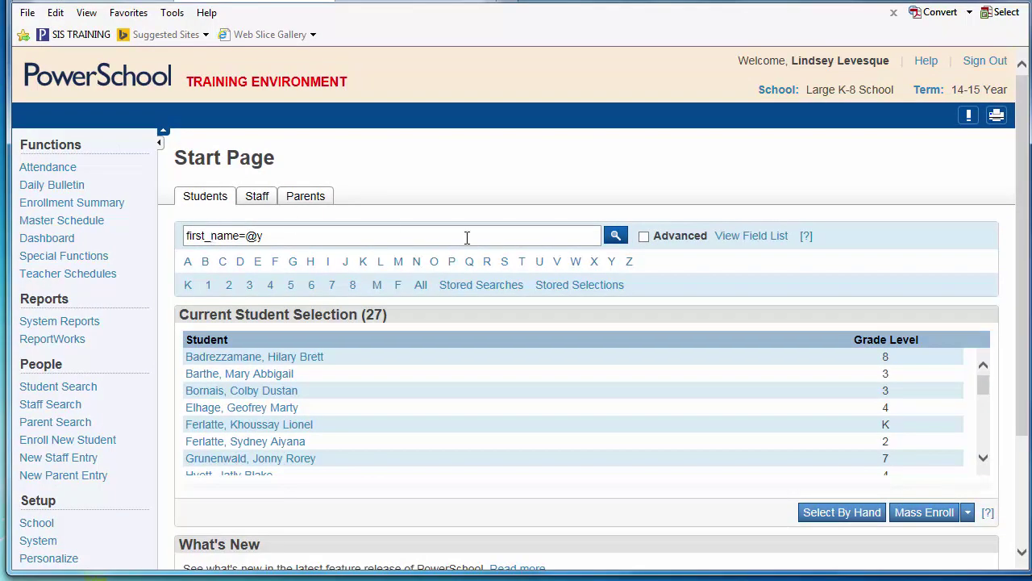
{"action": "left_click_drag", "start_coordinate": [984, 395], "coordinate": [985, 407]}
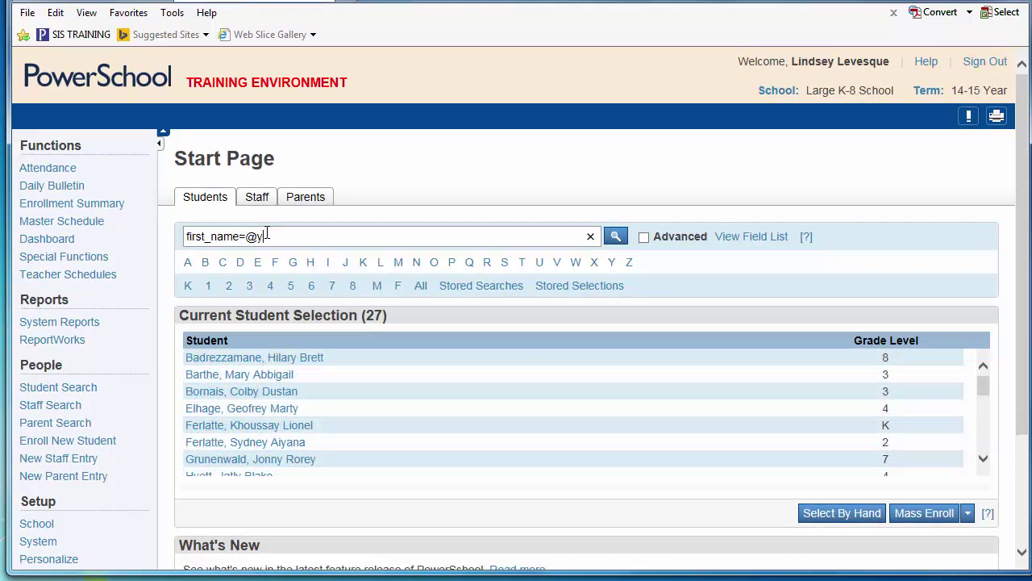
- Add a grade_level condition to the @y search, correcting grade 4 to 5, and rerun
{"action": "type", "text": ";"}
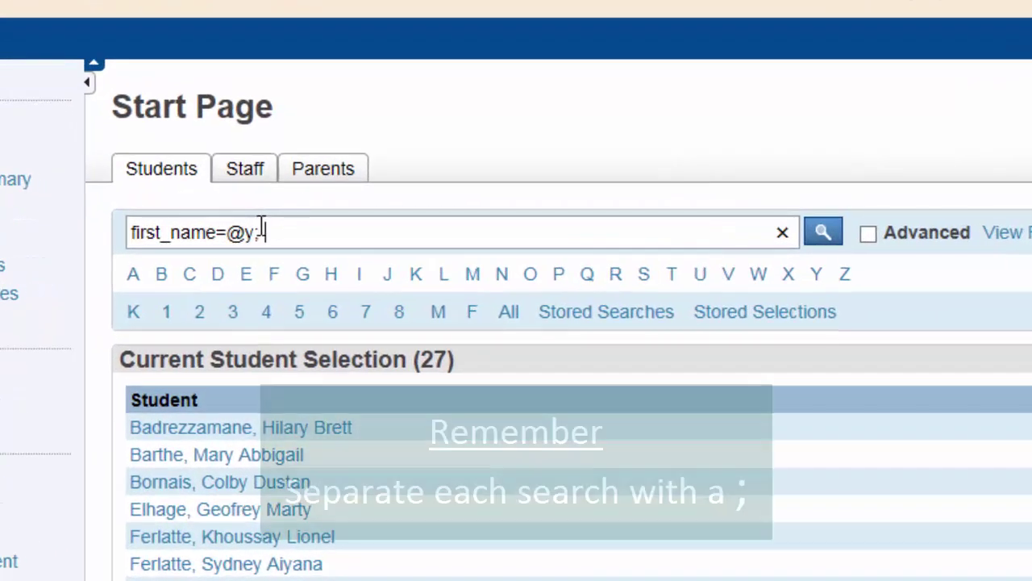
{"action": "type", "text": "grad"}
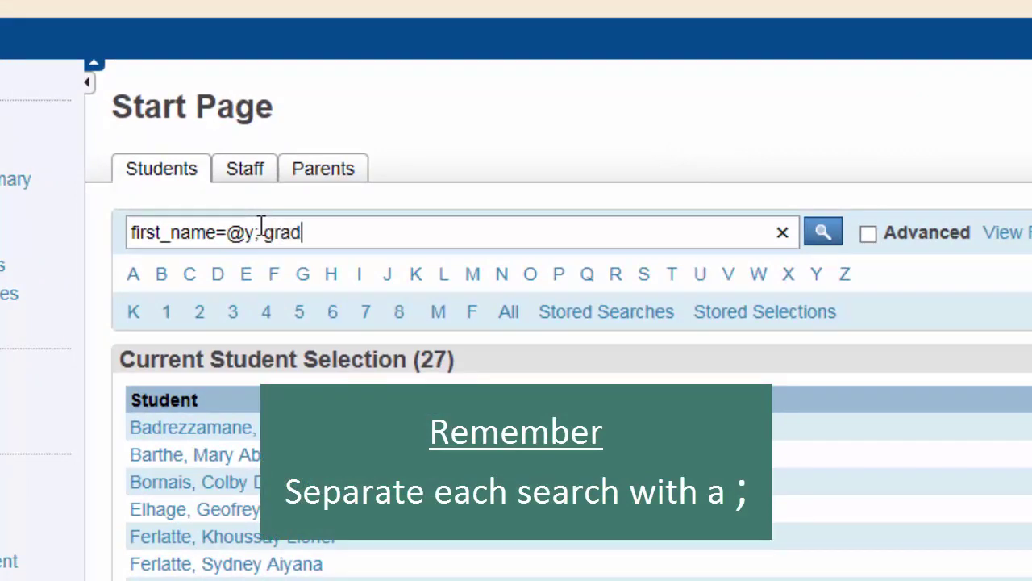
{"action": "type", "text": "e_level="}
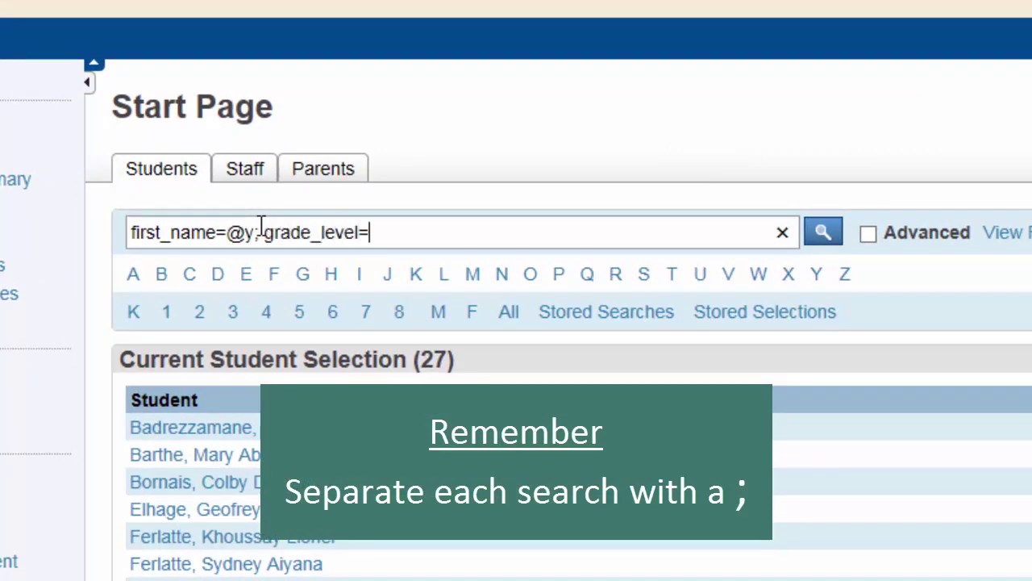
{"action": "type", "text": "4"}
{"action": "key", "text": "Return"}
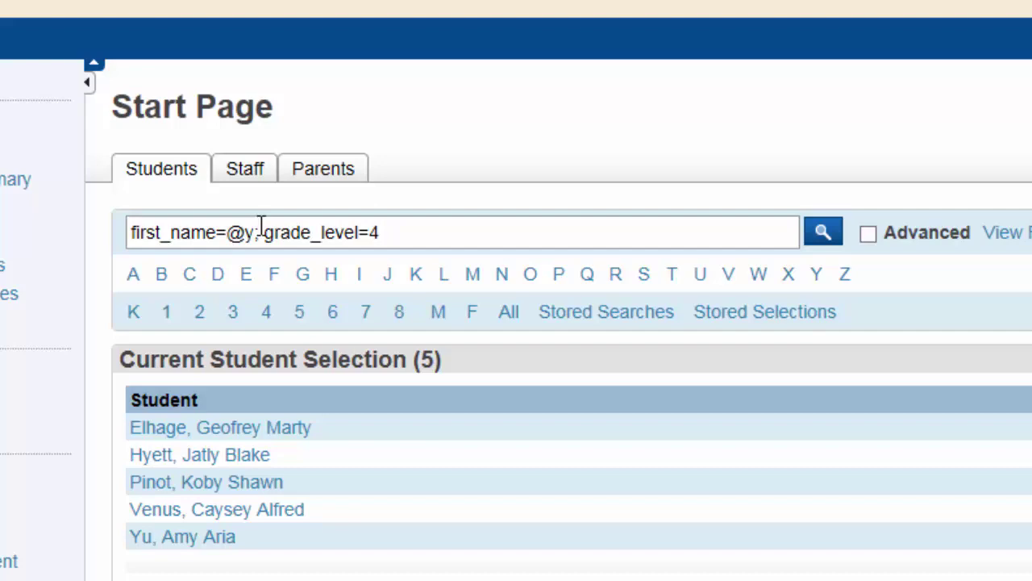
{"action": "left_click", "coordinate": [428, 235]}
{"action": "key", "text": "BackSpace"}
{"action": "type", "text": "5"}
{"action": "key", "text": "Return"}
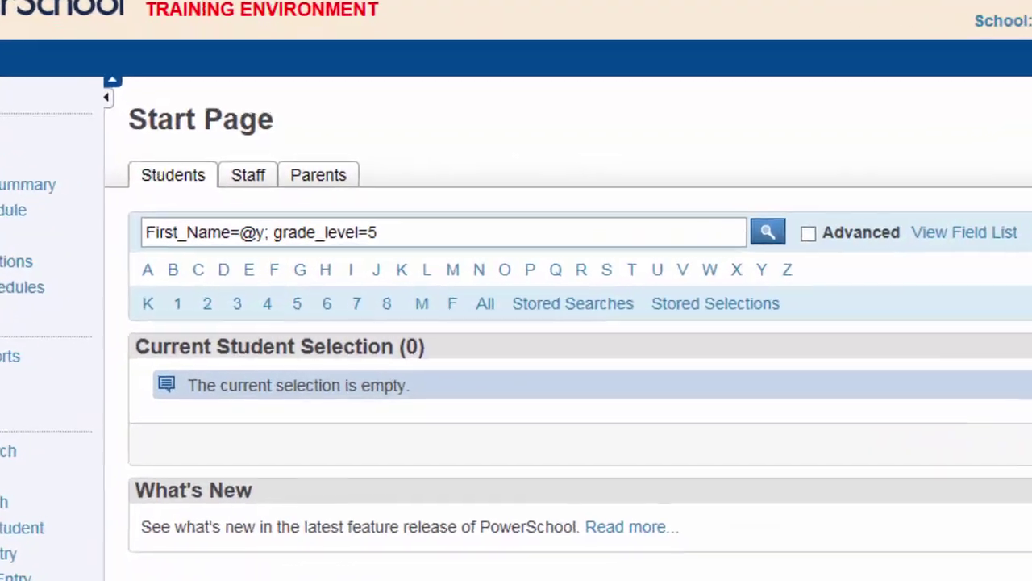
- Append '; gender=f' and rerun to show the three grade 5 girls
{"action": "left_click", "coordinate": [411, 235]}
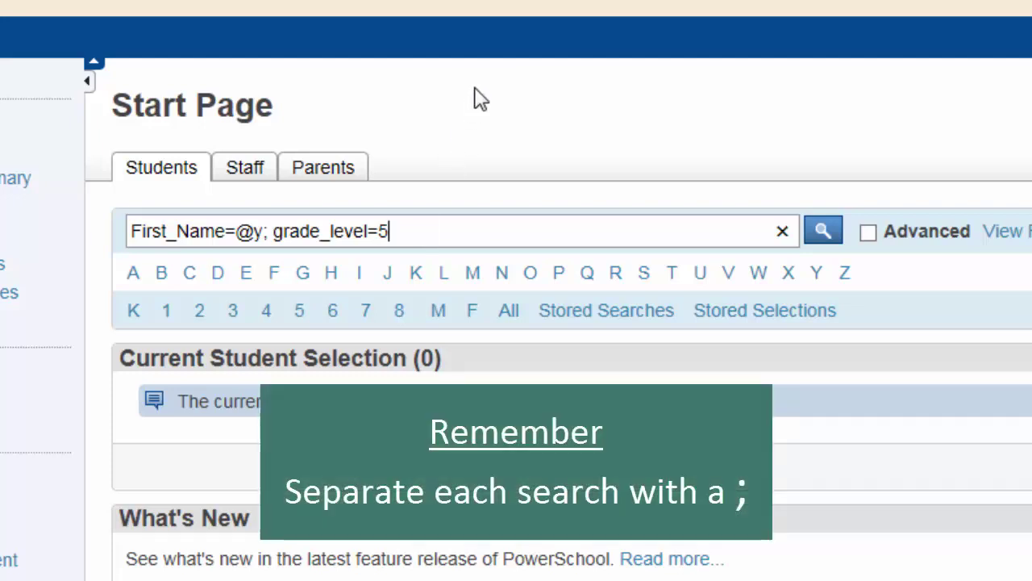
{"action": "type", "text": "; gen"}
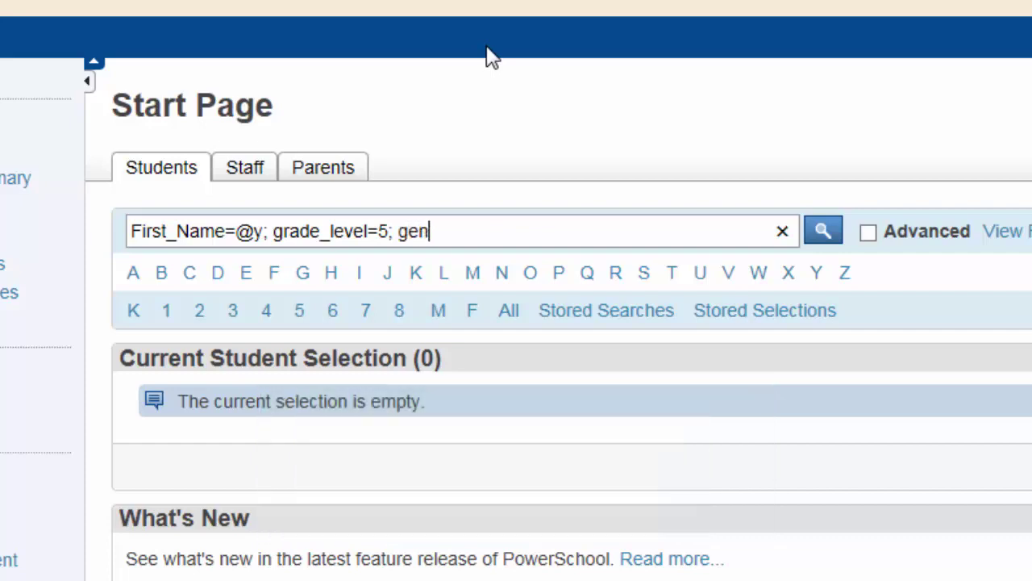
{"action": "type", "text": "der="}
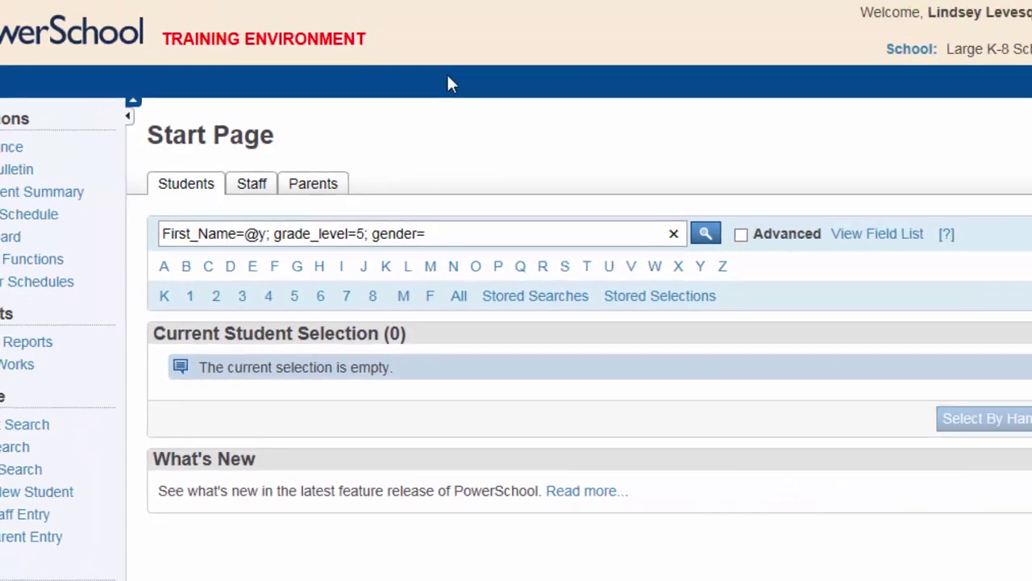
{"action": "type", "text": "f"}
{"action": "key", "text": "Return"}
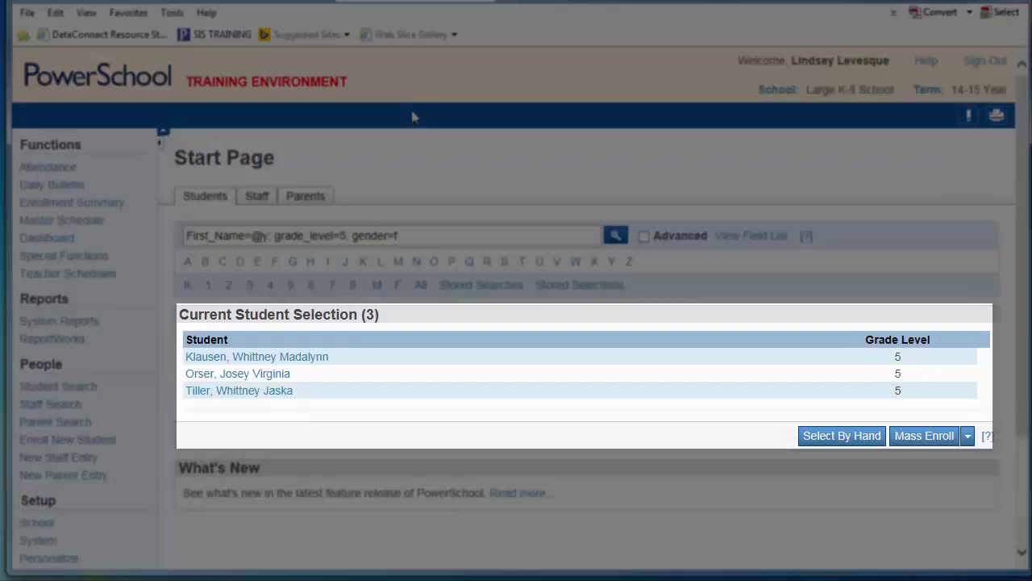